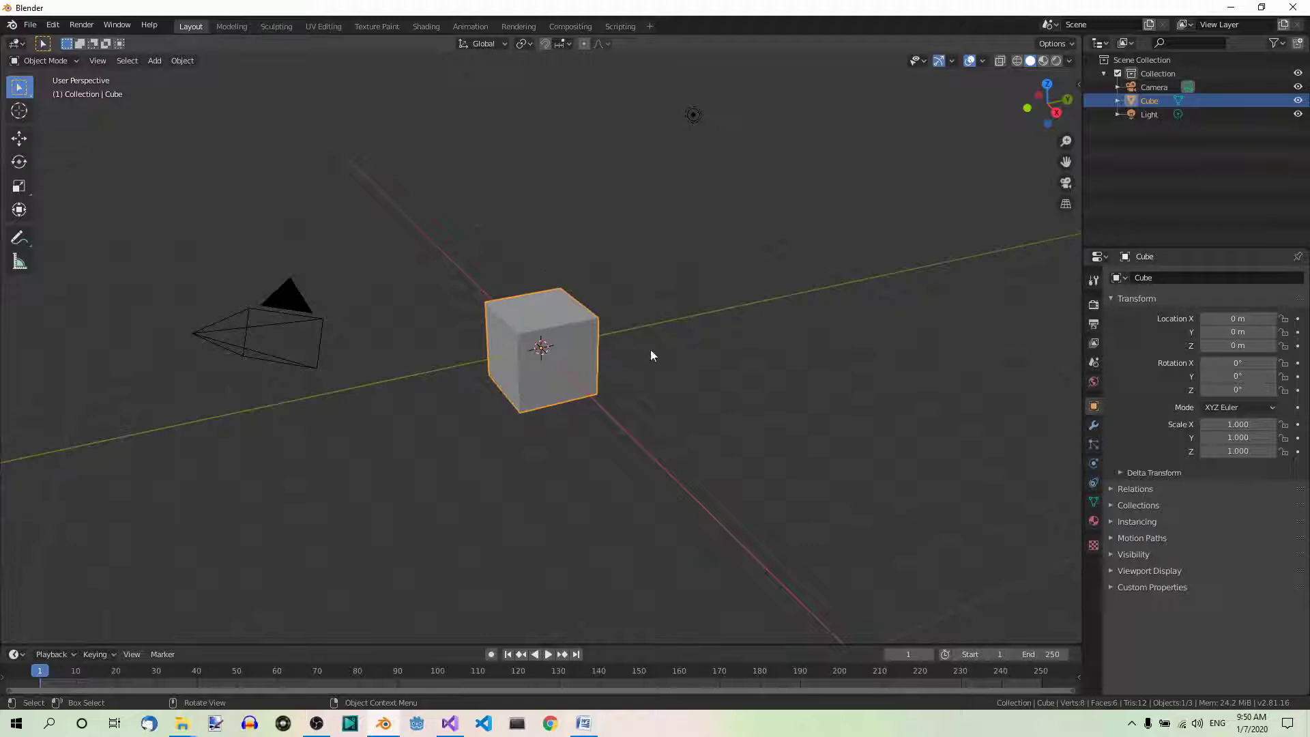
Step: Delete the default cube and add a UV Sphere scaled by 10 on all axes
key(x)
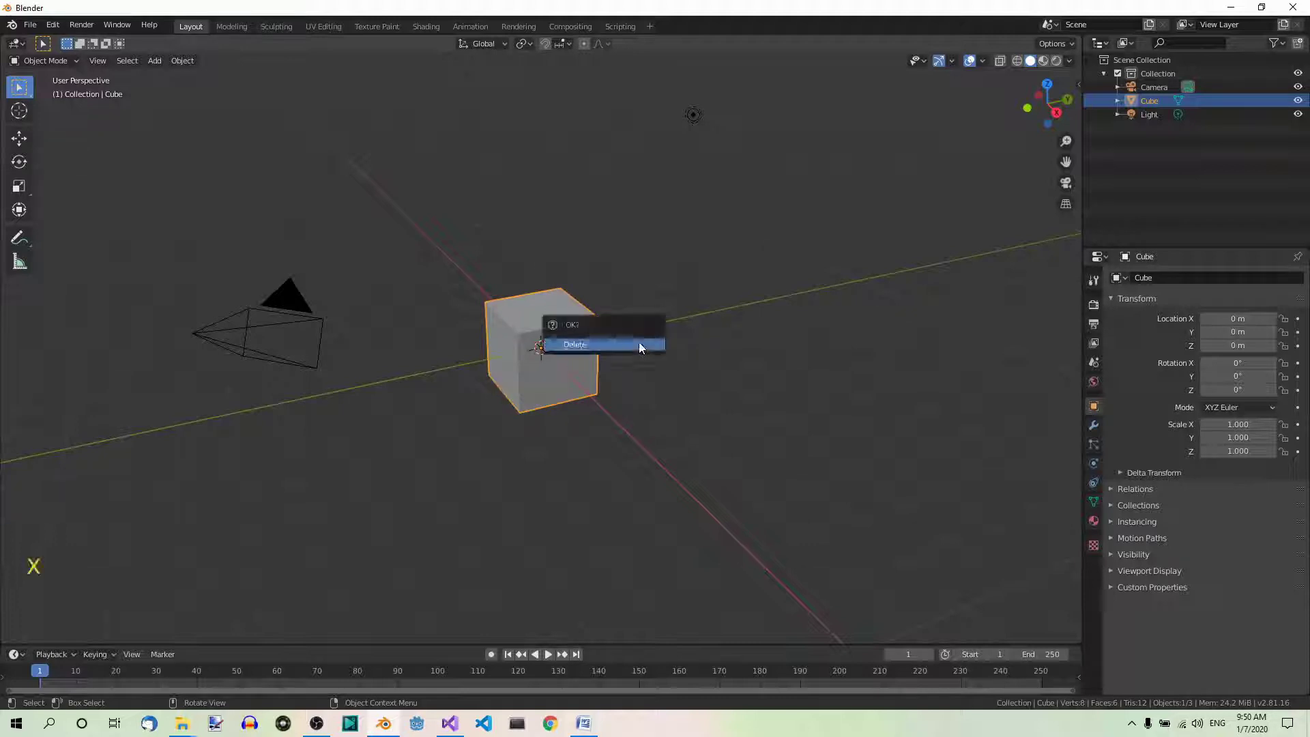
click(603, 344)
key(shift+a)
mouse_move(603, 343)
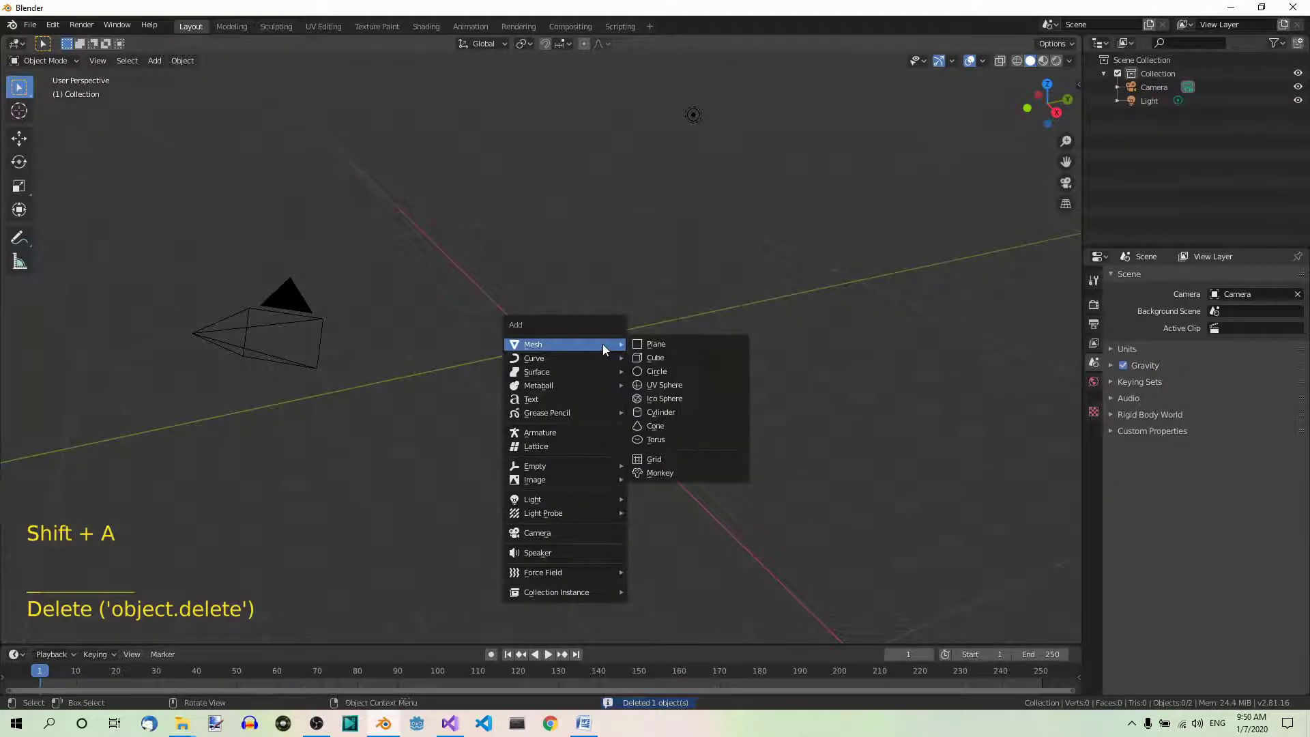
click(668, 385)
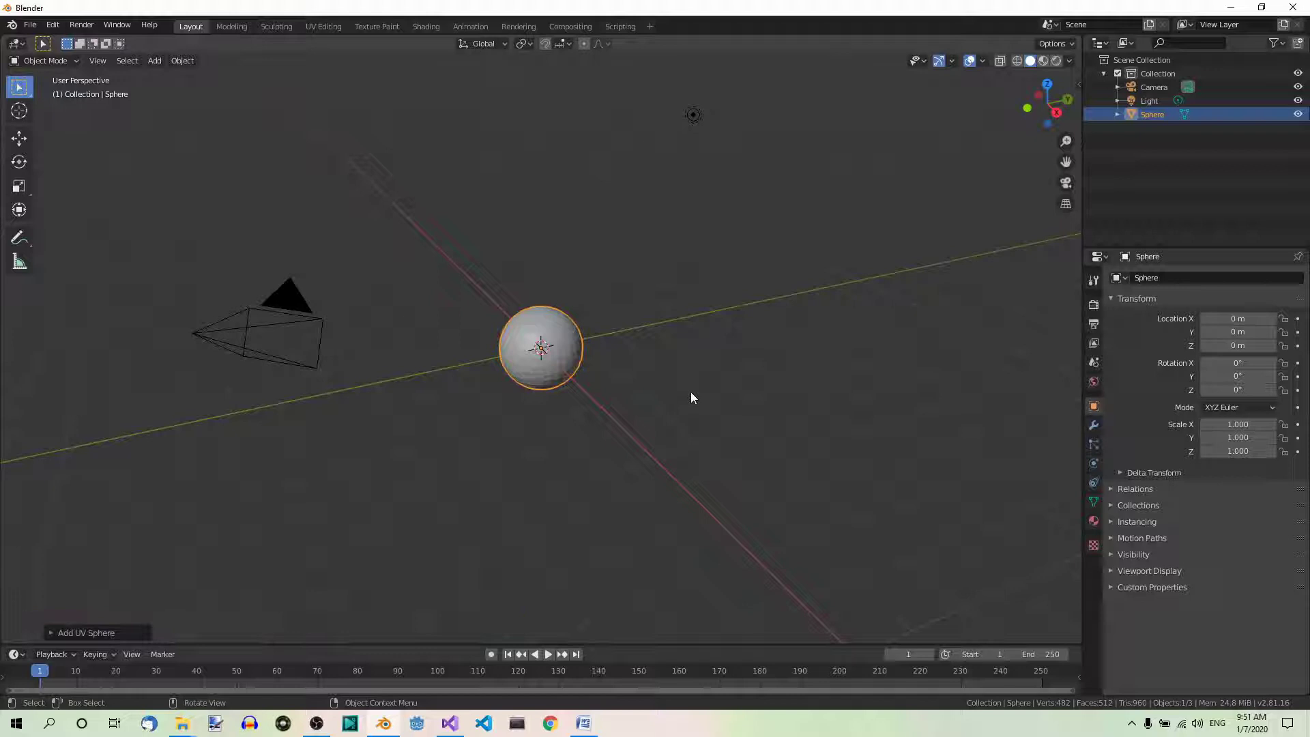
text(s10)
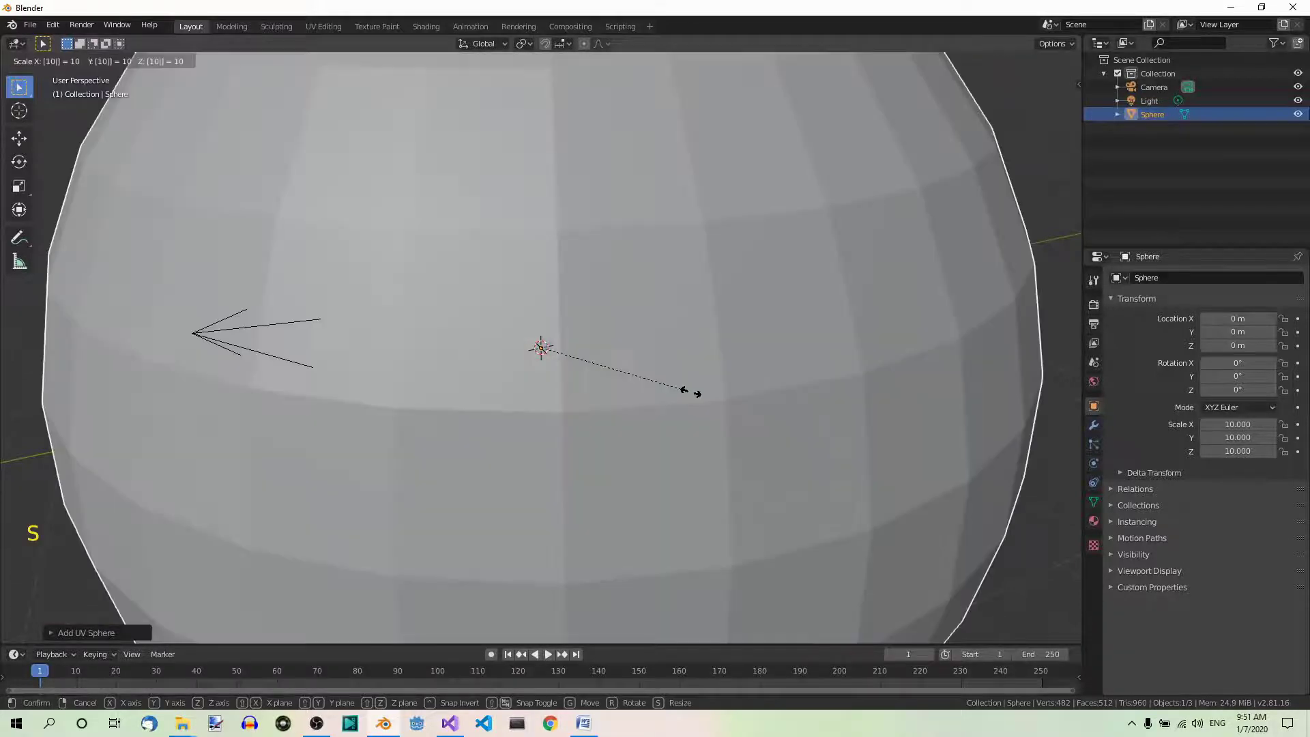
key(Return)
scroll(690, 392, down, 3)
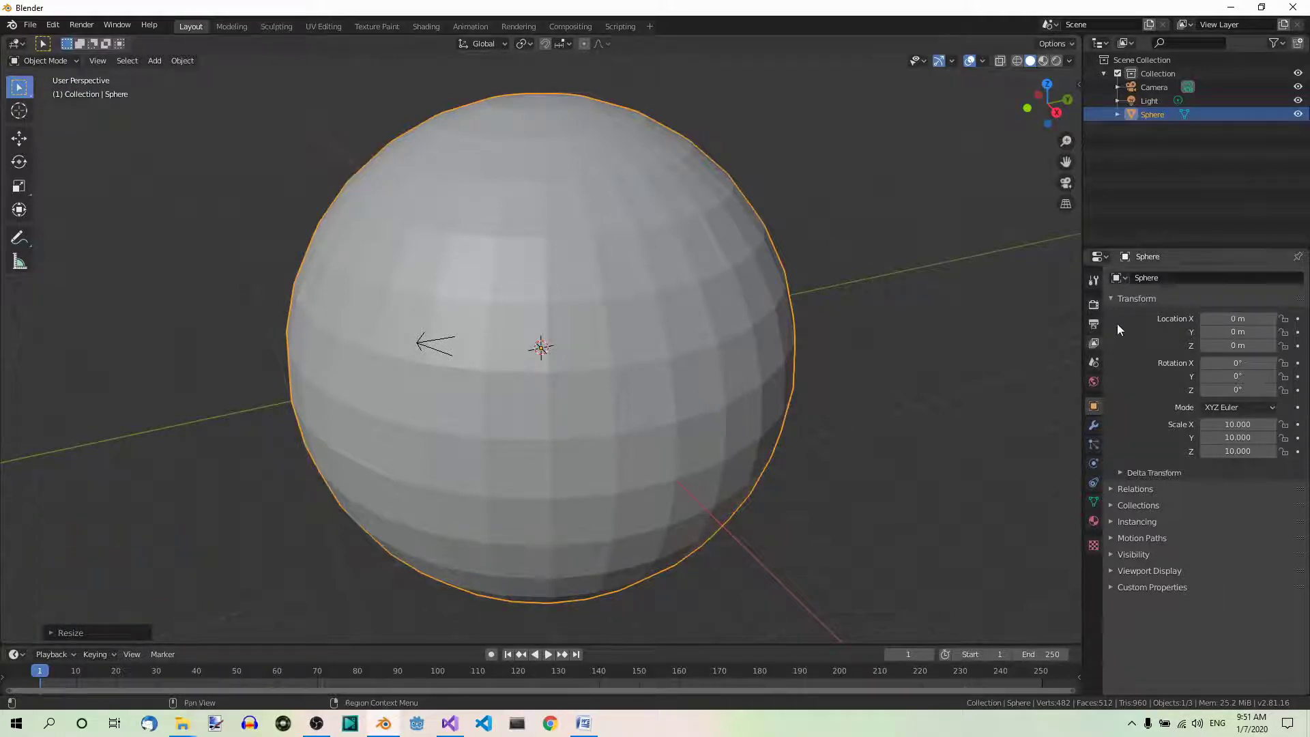
Step: Add a Subdivision Surface modifier with Render and Viewport levels 3, then apply it
click(1095, 424)
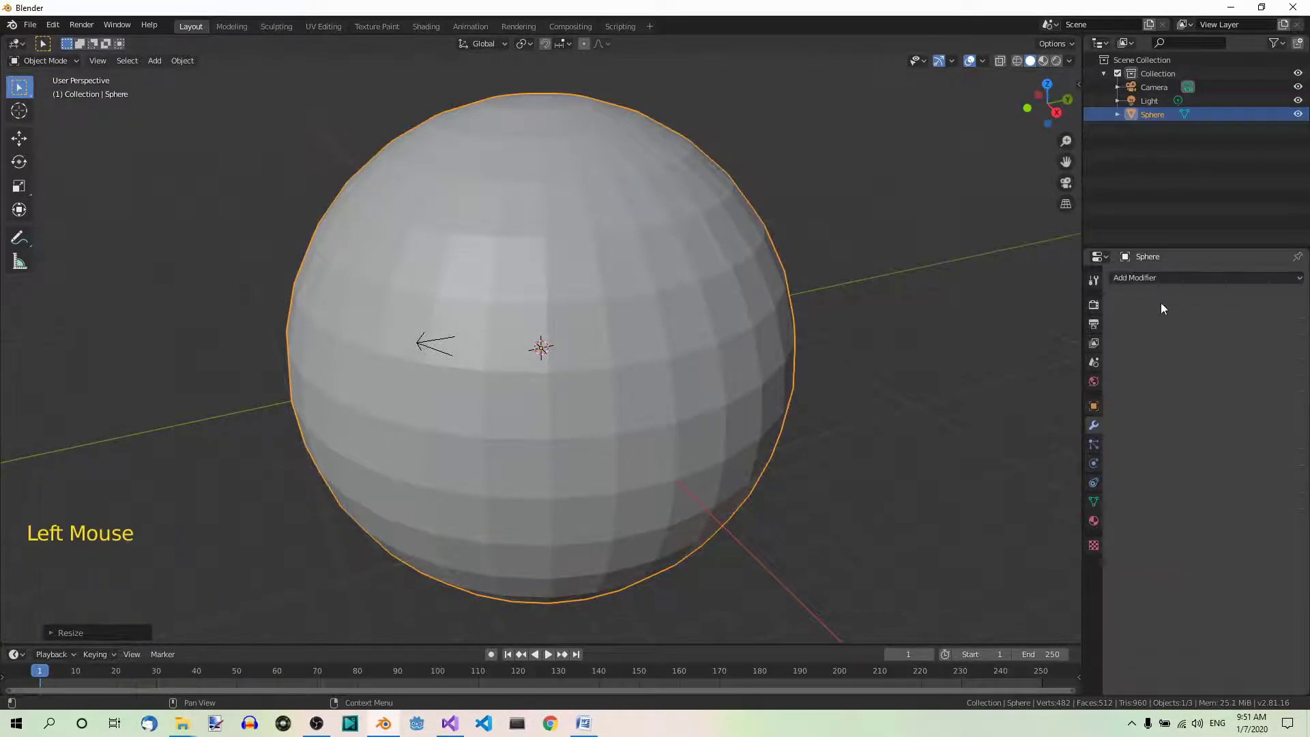
click(1160, 277)
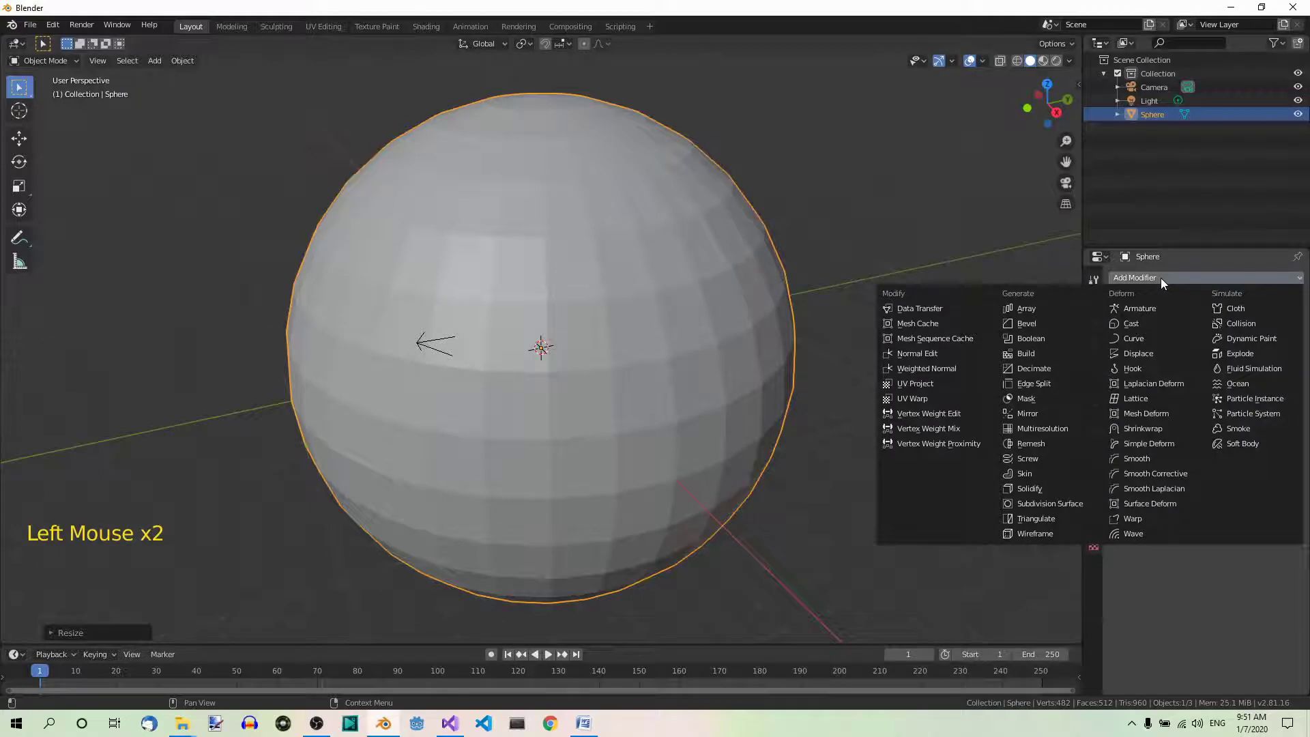
click(1081, 504)
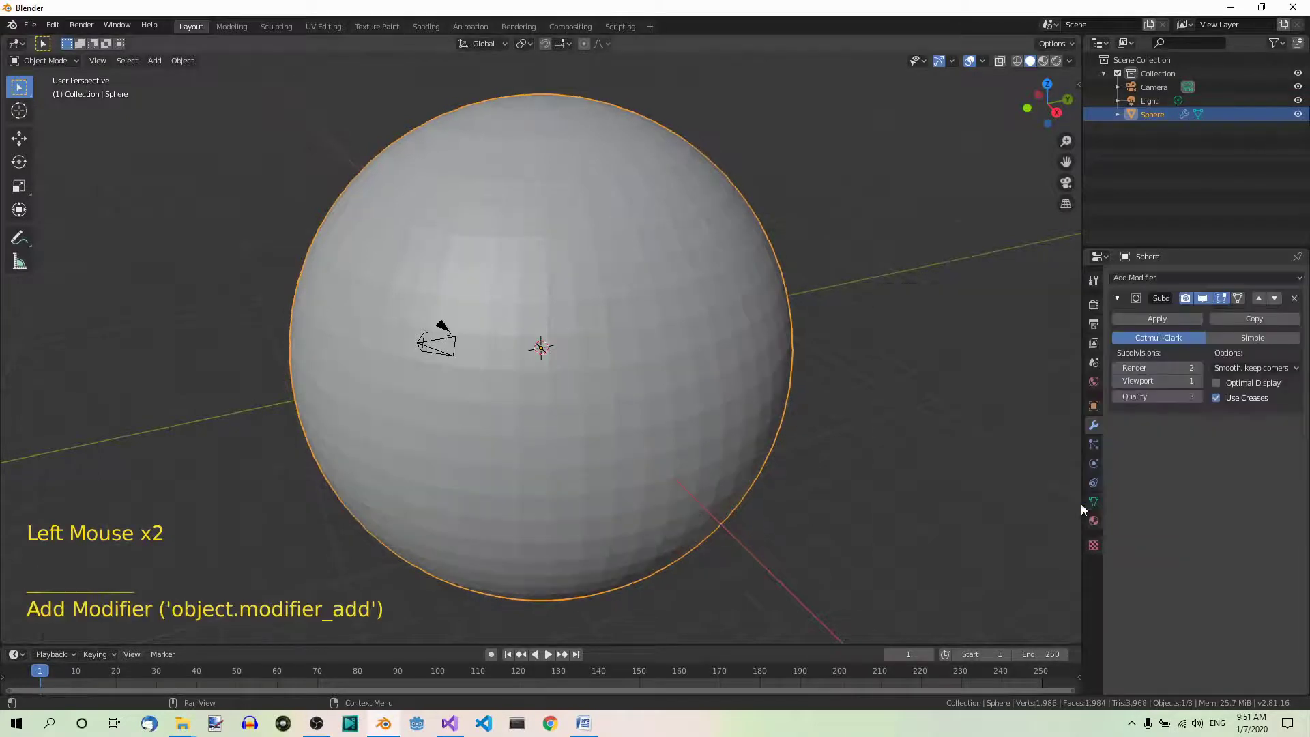
click(1199, 372)
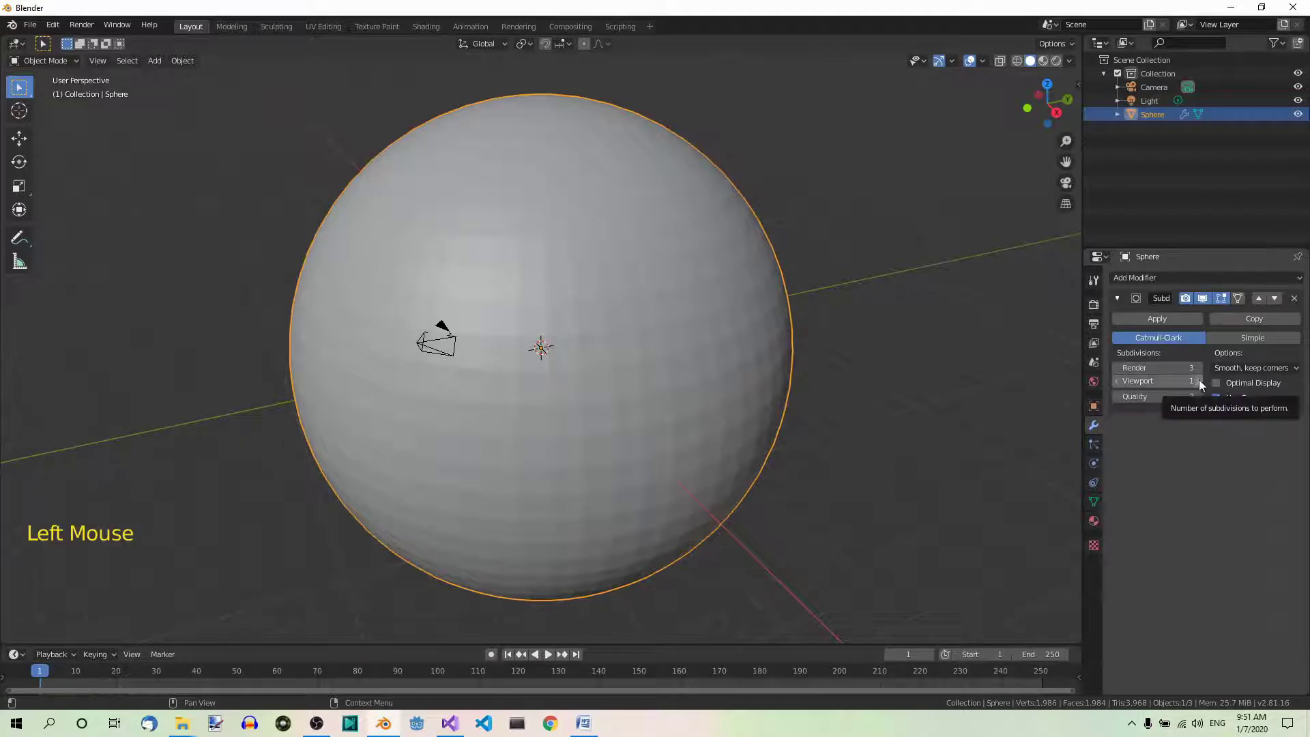
click(1200, 380)
click(1200, 380)
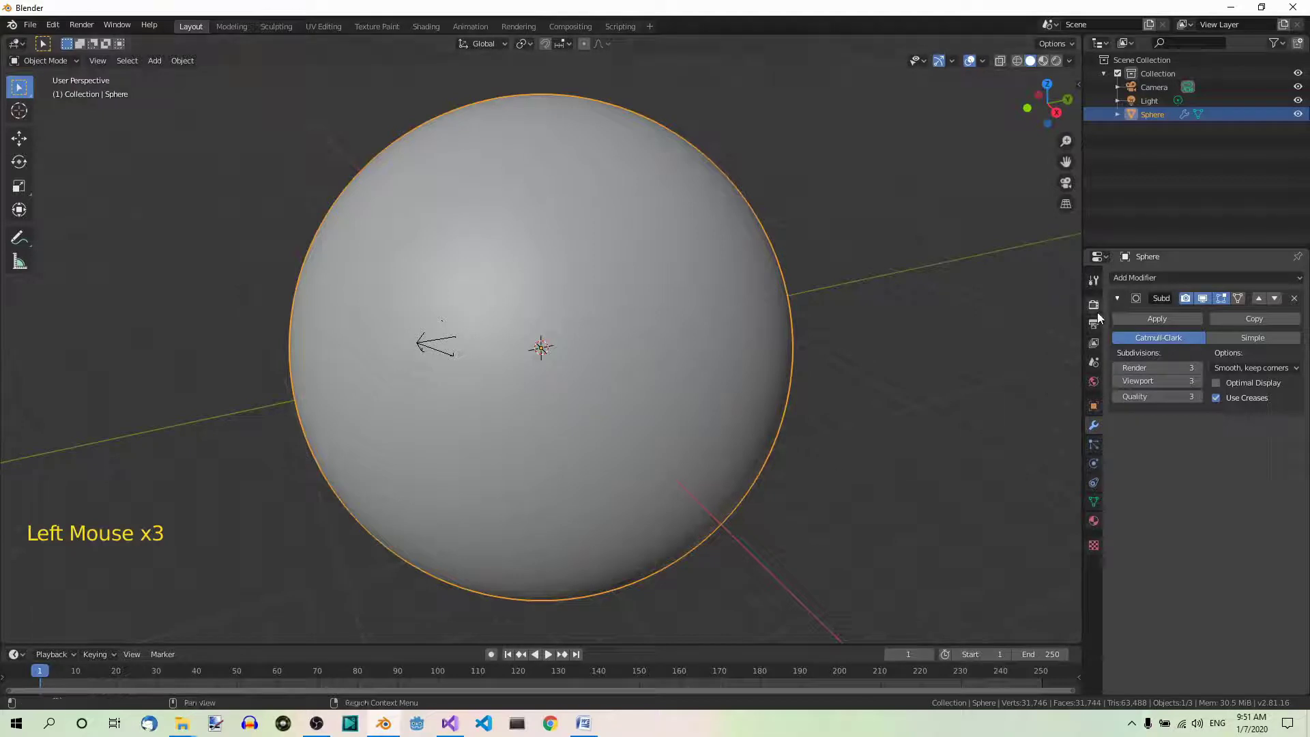
click(1146, 319)
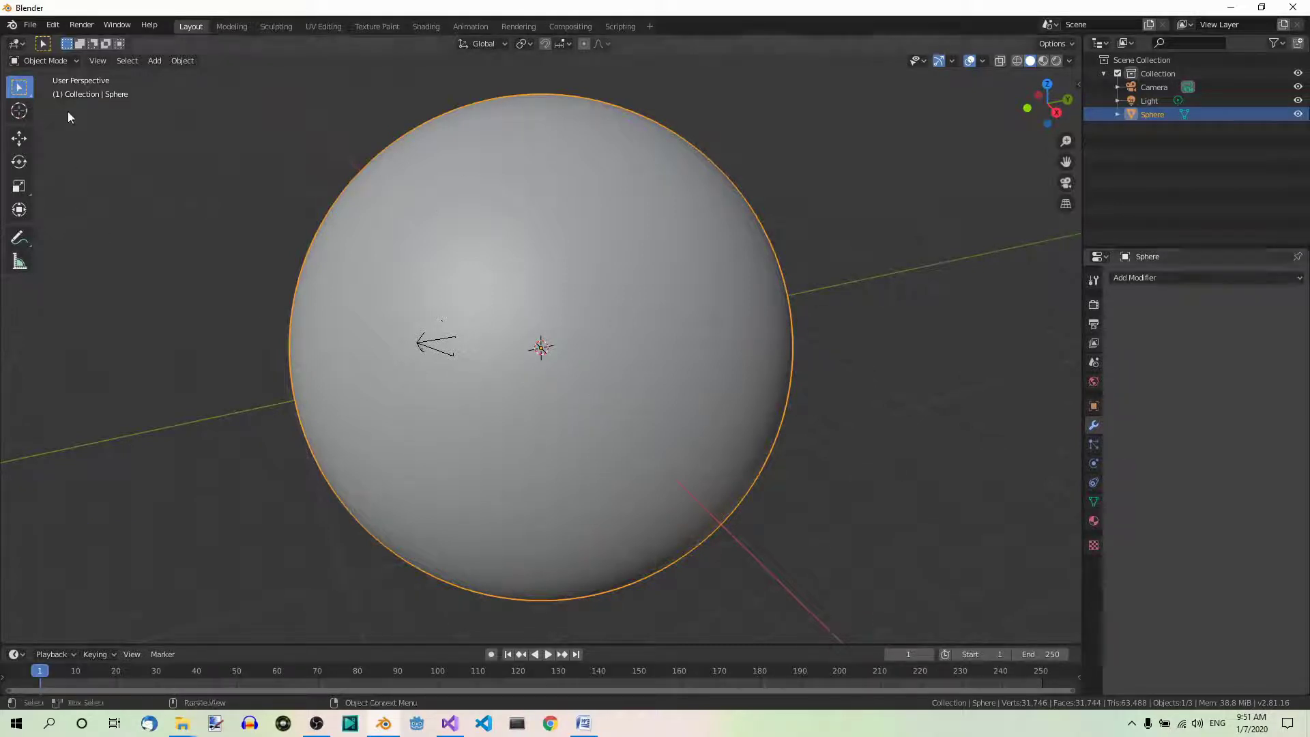
Step: Enter Sculpt Mode, choose the Mask brush with X symmetry off, and mask the sphere's upper right
click(59, 62)
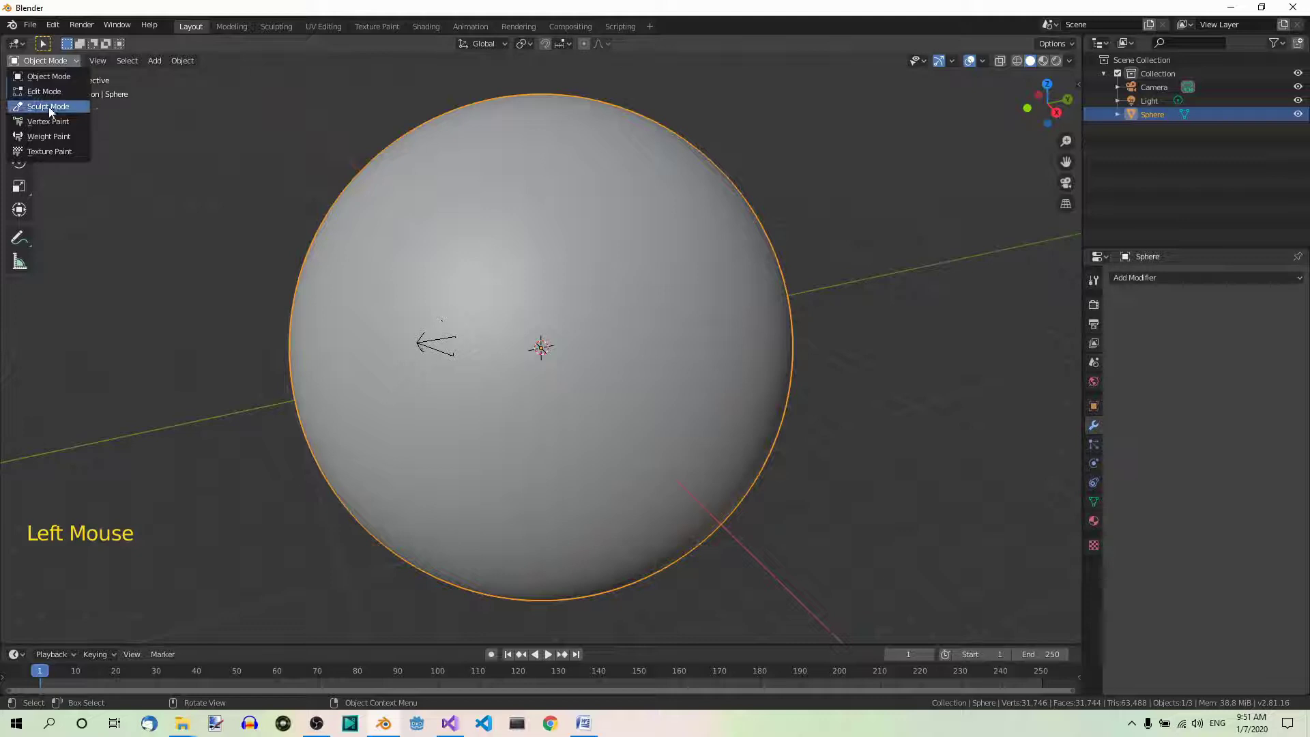
click(48, 107)
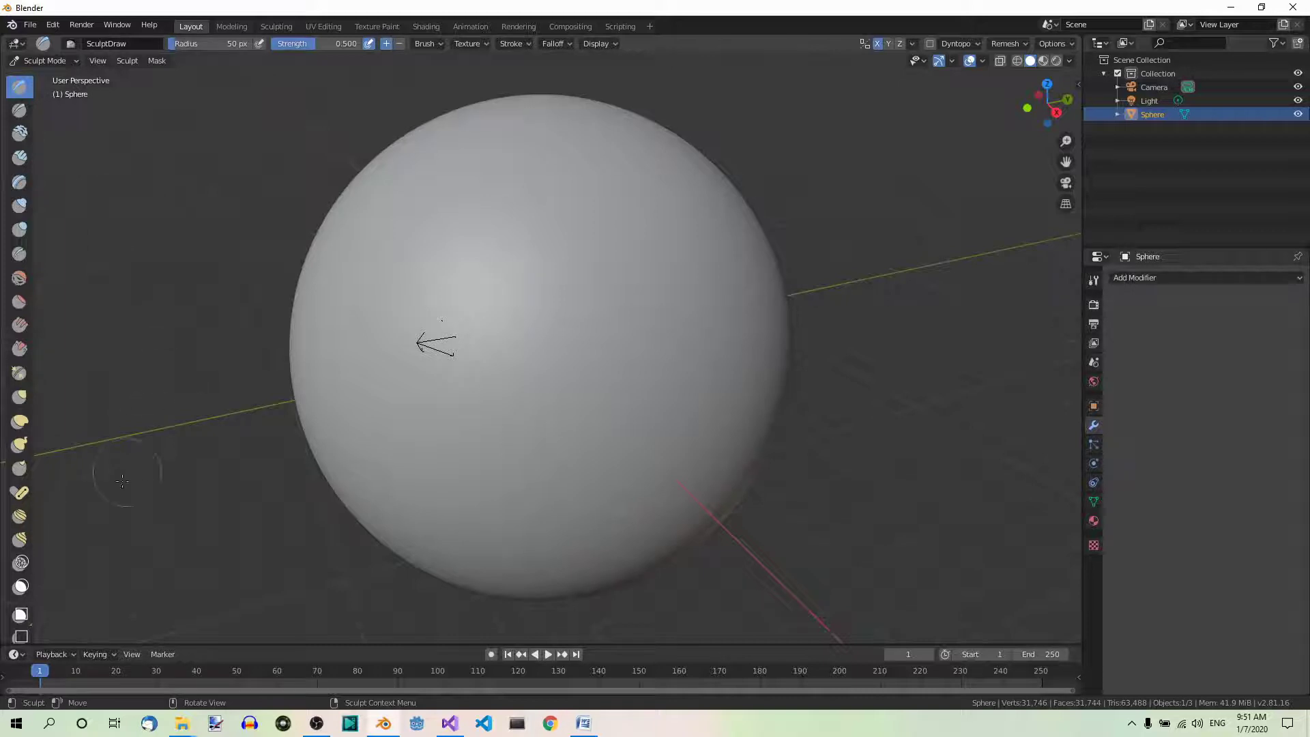
click(21, 589)
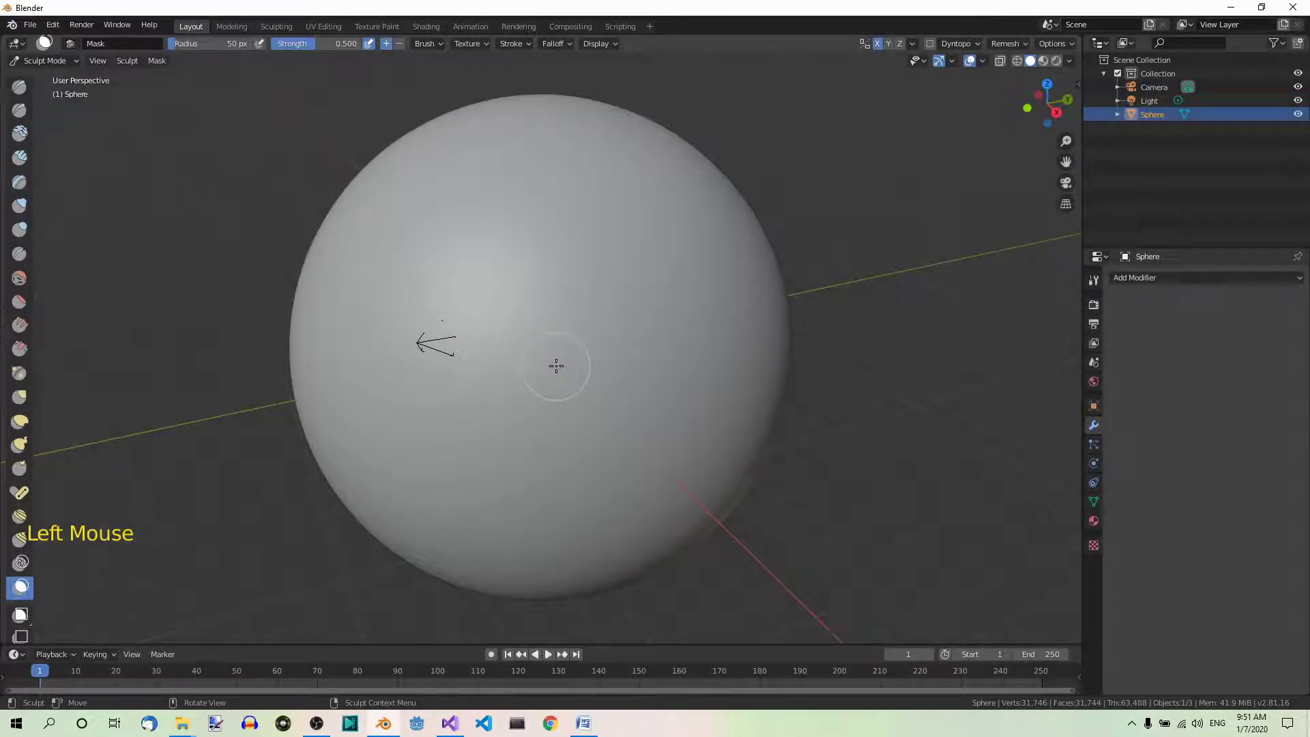
click(876, 45)
click(877, 44)
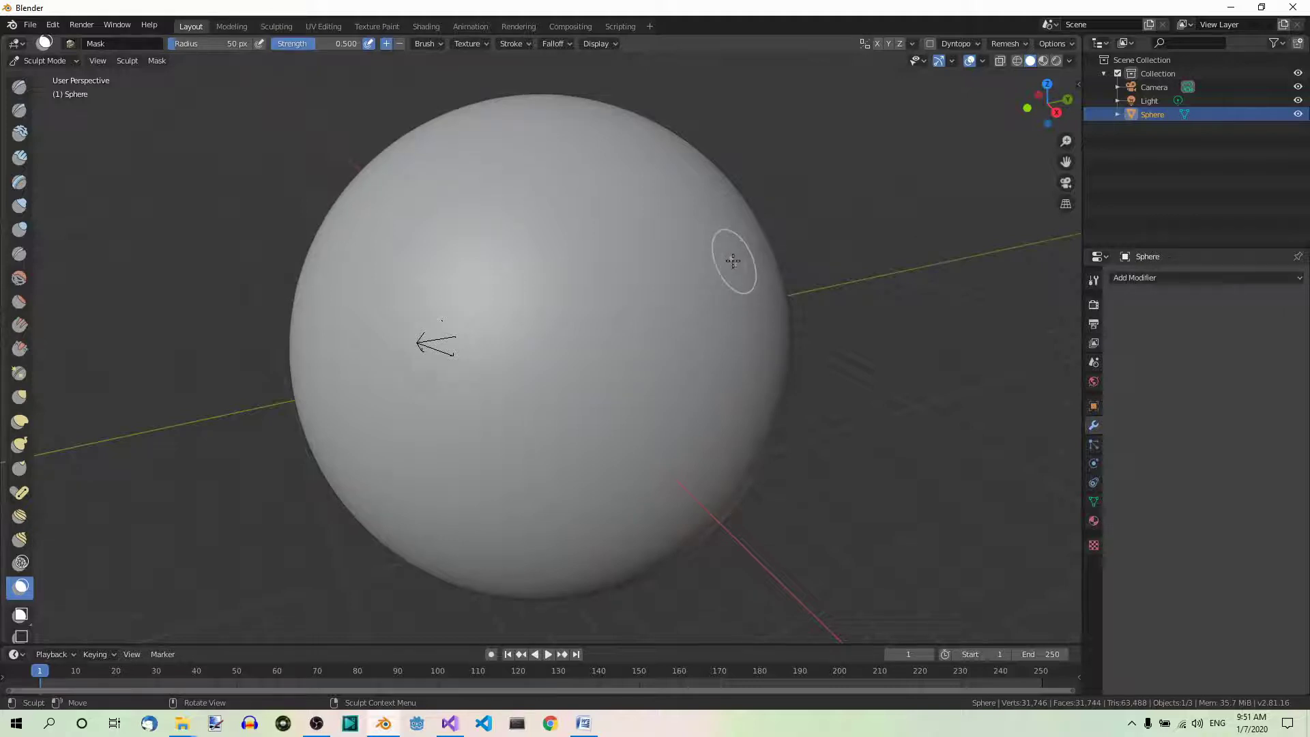
mouse_move(632, 261)
mouse_down()
mouse_move(539, 277)
mouse_move(689, 341)
mouse_move(567, 256)
mouse_move(646, 356)
mouse_move(649, 269)
mouse_move(580, 285)
mouse_move(632, 320)
mouse_move(611, 313)
mouse_move(664, 315)
mouse_move(669, 338)
mouse_move(690, 270)
mouse_move(617, 228)
mouse_move(559, 238)
mouse_move(679, 271)
mouse_move(600, 220)
mouse_move(525, 267)
mouse_move(569, 337)
mouse_move(550, 226)
mouse_move(617, 217)
mouse_move(516, 253)
mouse_up()
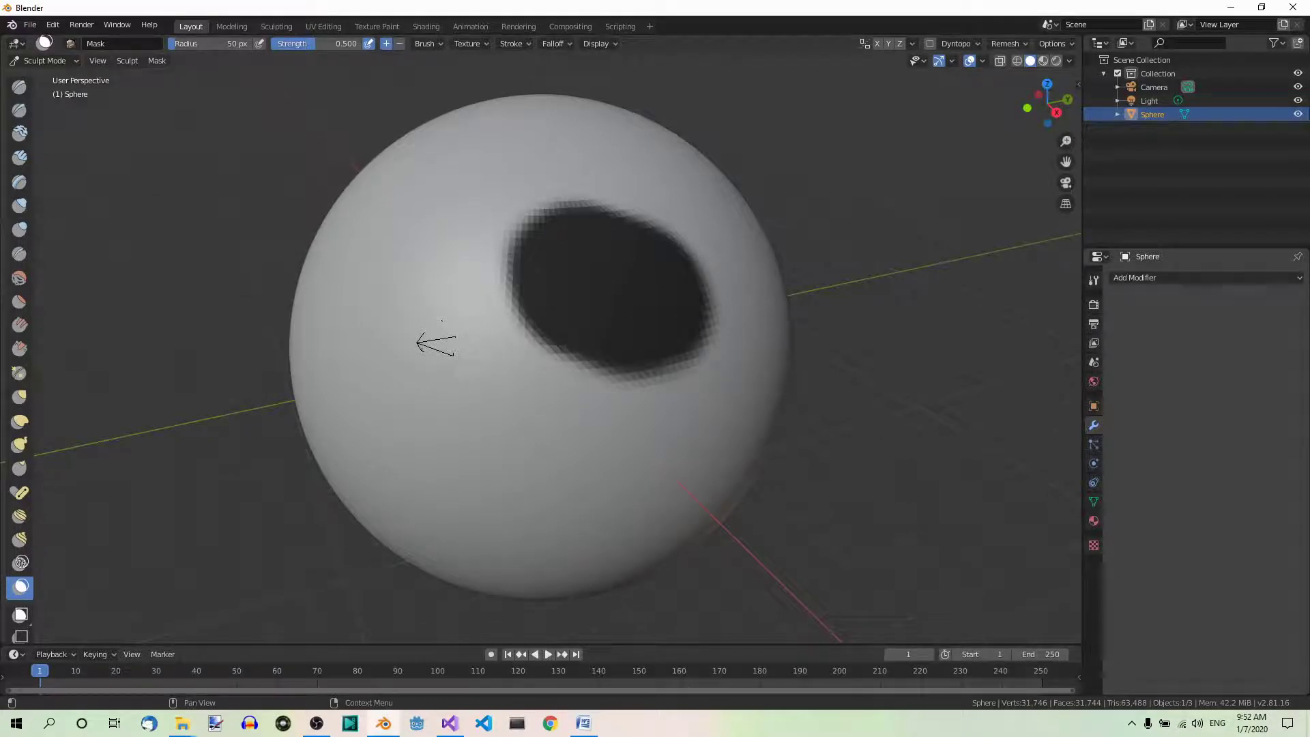
Step: With the Draw brush, sculpt a raised ridge along the edges of the masked patch
click(19, 87)
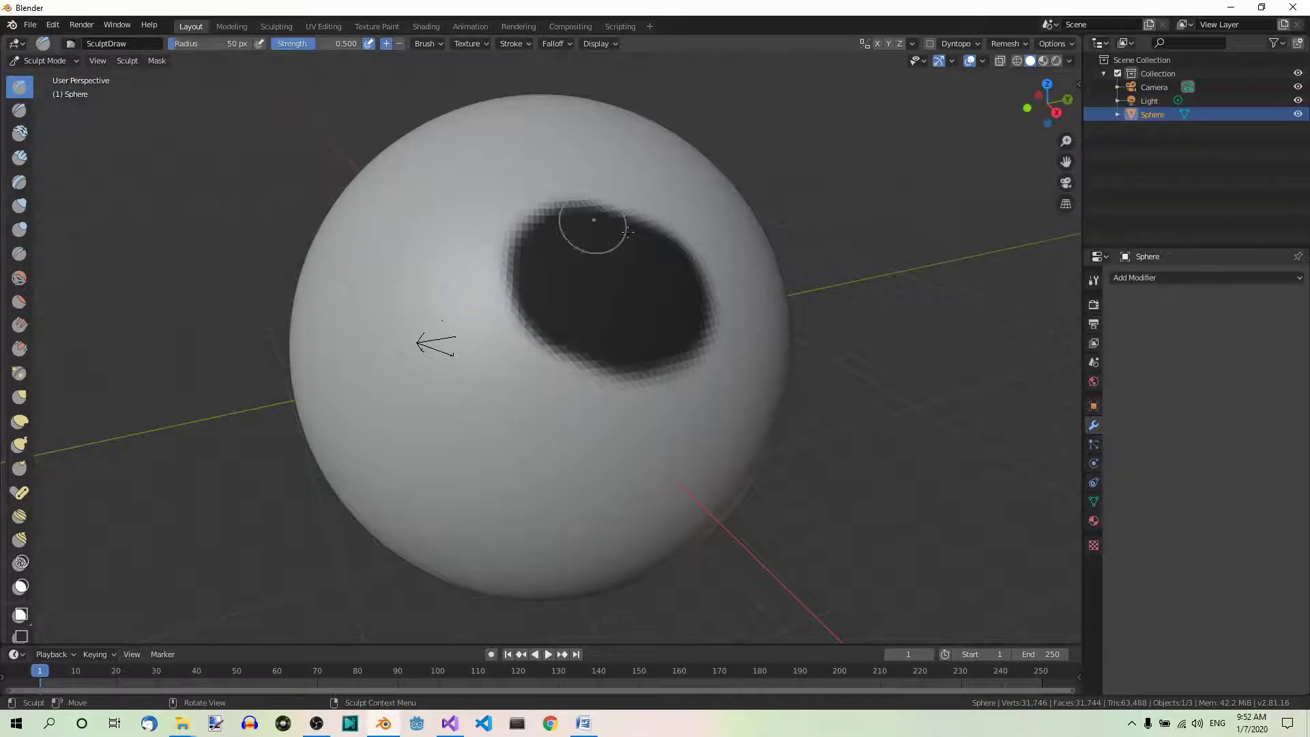
mouse_move(481, 289)
mouse_down()
mouse_move(501, 218)
mouse_move(541, 203)
mouse_move(542, 186)
mouse_move(542, 200)
mouse_move(593, 185)
mouse_move(616, 191)
mouse_move(606, 199)
mouse_move(632, 218)
mouse_move(658, 210)
mouse_move(730, 255)
mouse_move(714, 254)
mouse_move(696, 293)
mouse_move(715, 317)
mouse_move(692, 358)
mouse_move(649, 383)
mouse_move(547, 370)
mouse_move(502, 290)
mouse_move(499, 344)
mouse_move(585, 375)
mouse_move(658, 369)
mouse_move(691, 364)
mouse_move(729, 309)
mouse_move(718, 248)
mouse_move(641, 200)
mouse_move(546, 188)
mouse_move(501, 230)
mouse_up()
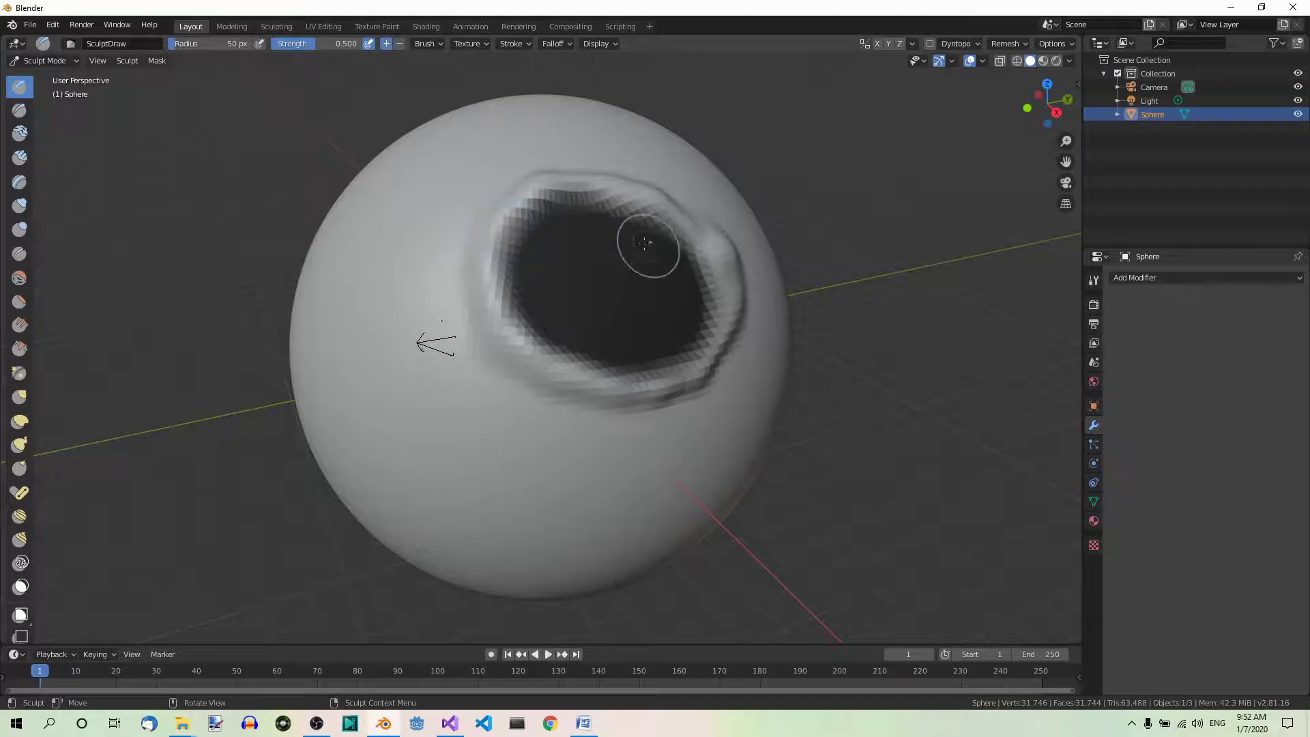
drag(600, 292, 611, 280)
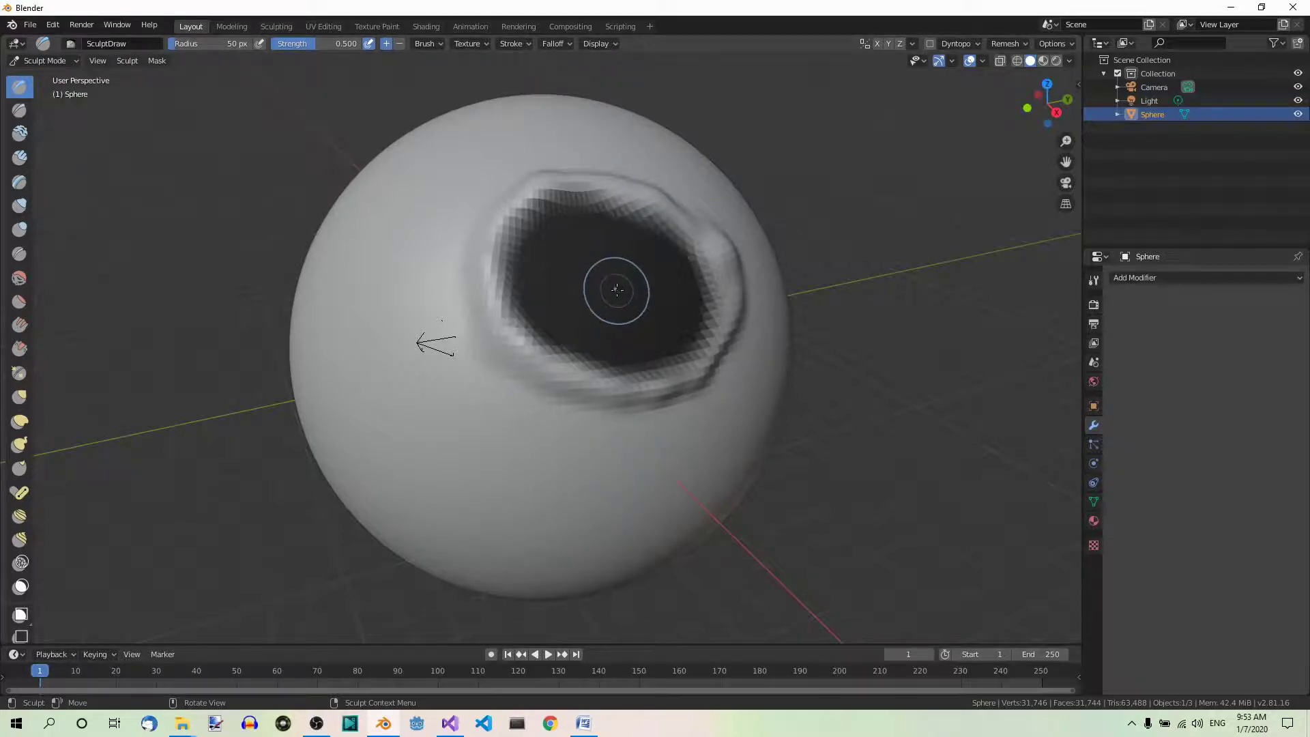
Step: Invert the mask with Ctrl+I and carve a first crease into the freed patch
key(ctrl+i)
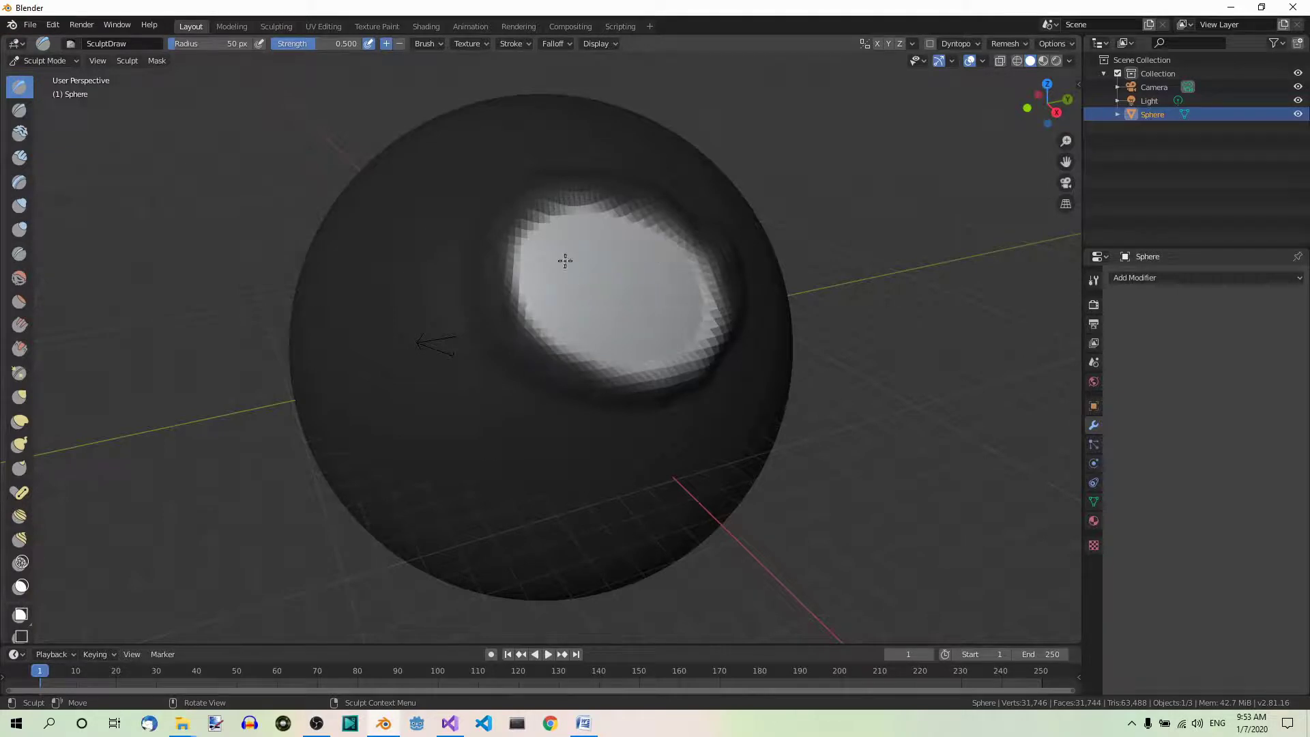
middle_drag(692, 334, 652, 196)
click(659, 188)
mouse_move(658, 189)
mouse_down()
mouse_move(619, 145)
mouse_move(629, 168)
mouse_move(603, 167)
mouse_move(625, 175)
mouse_move(609, 186)
mouse_move(625, 217)
mouse_move(589, 204)
mouse_move(595, 231)
mouse_move(565, 201)
mouse_move(558, 180)
mouse_move(579, 173)
mouse_move(546, 151)
mouse_up()
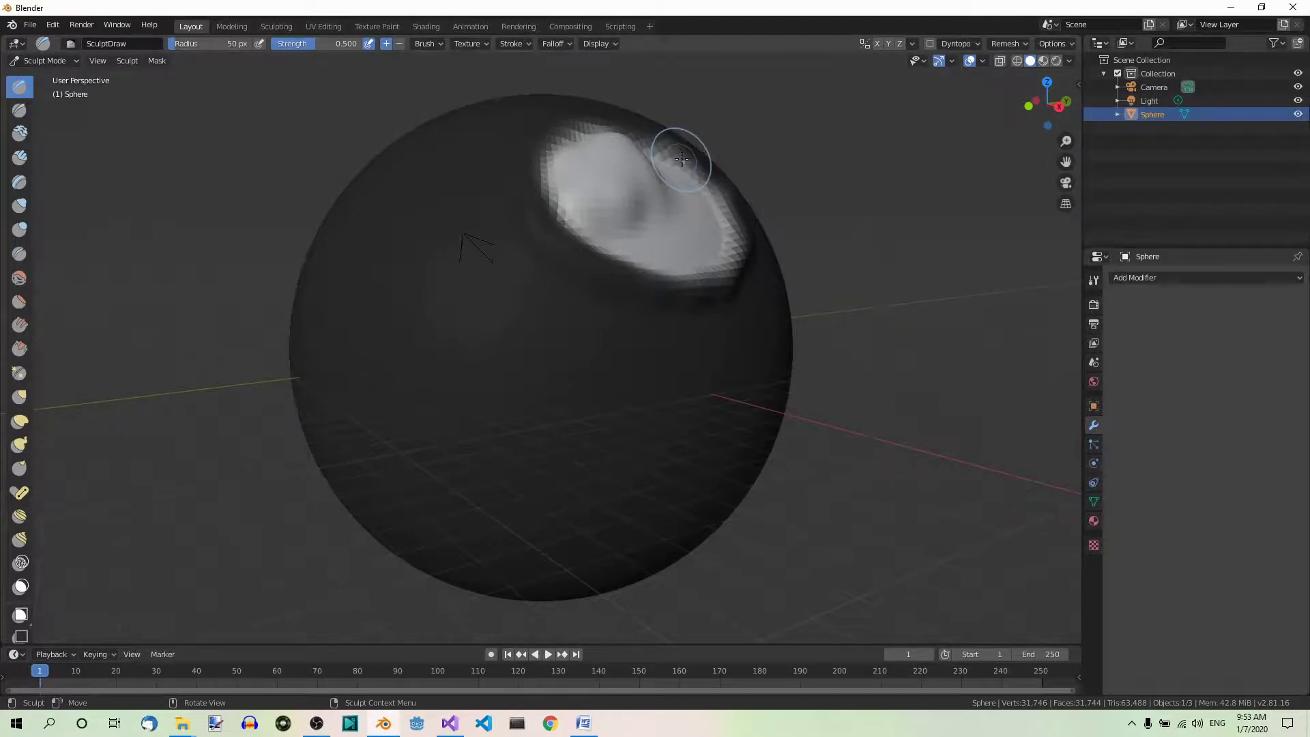
Step: Sculpt more crisscrossing lumpy bulges across the mountain patch
middle_drag(673, 205, 633, 179)
drag(633, 179, 617, 151)
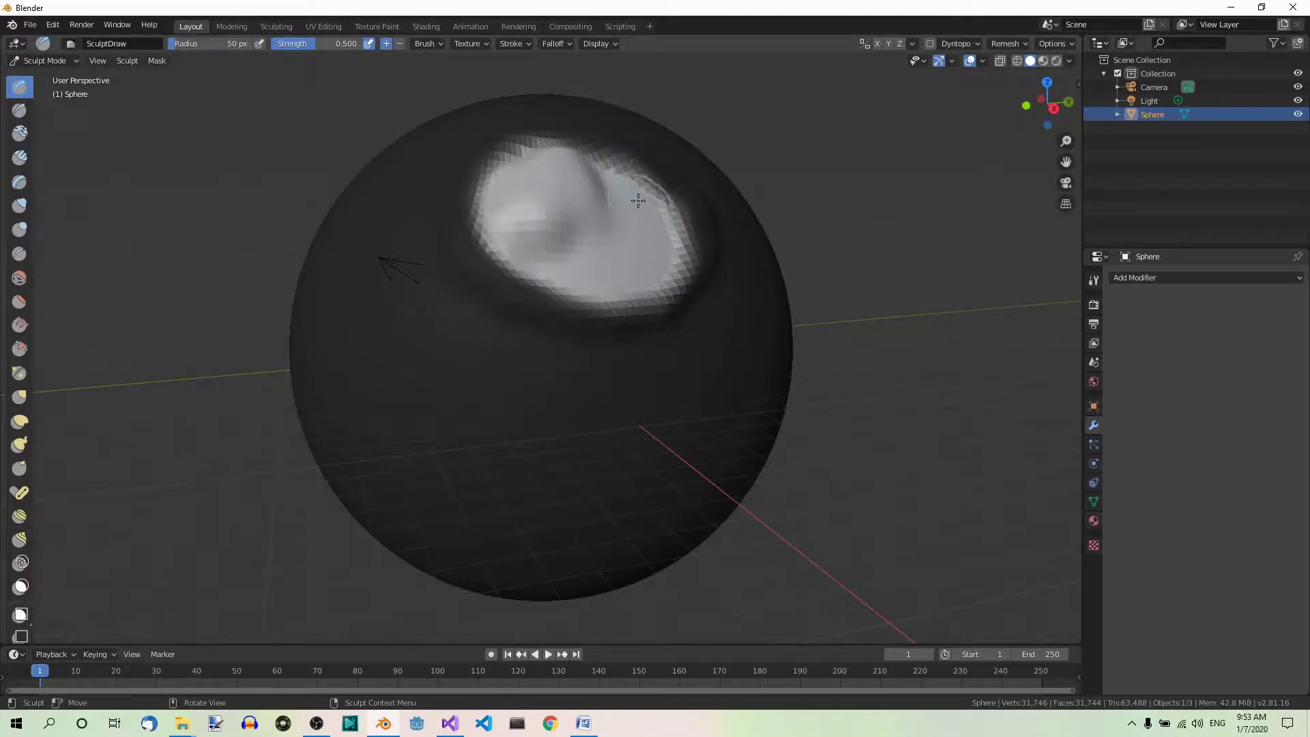
mouse_move(616, 194)
mouse_down()
mouse_move(630, 223)
mouse_move(611, 231)
mouse_move(659, 246)
mouse_move(688, 201)
mouse_move(640, 197)
mouse_move(596, 269)
mouse_move(544, 270)
mouse_up()
mouse_move(571, 200)
mouse_down()
mouse_move(547, 174)
mouse_move(520, 173)
mouse_move(578, 231)
mouse_move(609, 190)
mouse_move(587, 171)
mouse_move(608, 159)
mouse_move(634, 240)
mouse_move(654, 223)
mouse_move(641, 209)
mouse_move(626, 252)
mouse_move(588, 263)
mouse_move(579, 243)
mouse_move(603, 258)
mouse_move(587, 184)
mouse_move(610, 178)
mouse_move(534, 168)
mouse_move(569, 153)
mouse_move(516, 148)
mouse_move(538, 209)
mouse_move(509, 203)
mouse_move(540, 222)
mouse_move(520, 191)
mouse_move(591, 260)
mouse_move(638, 254)
mouse_move(647, 239)
mouse_move(620, 228)
mouse_move(632, 229)
mouse_move(595, 252)
mouse_up()
drag(478, 340, 466, 348)
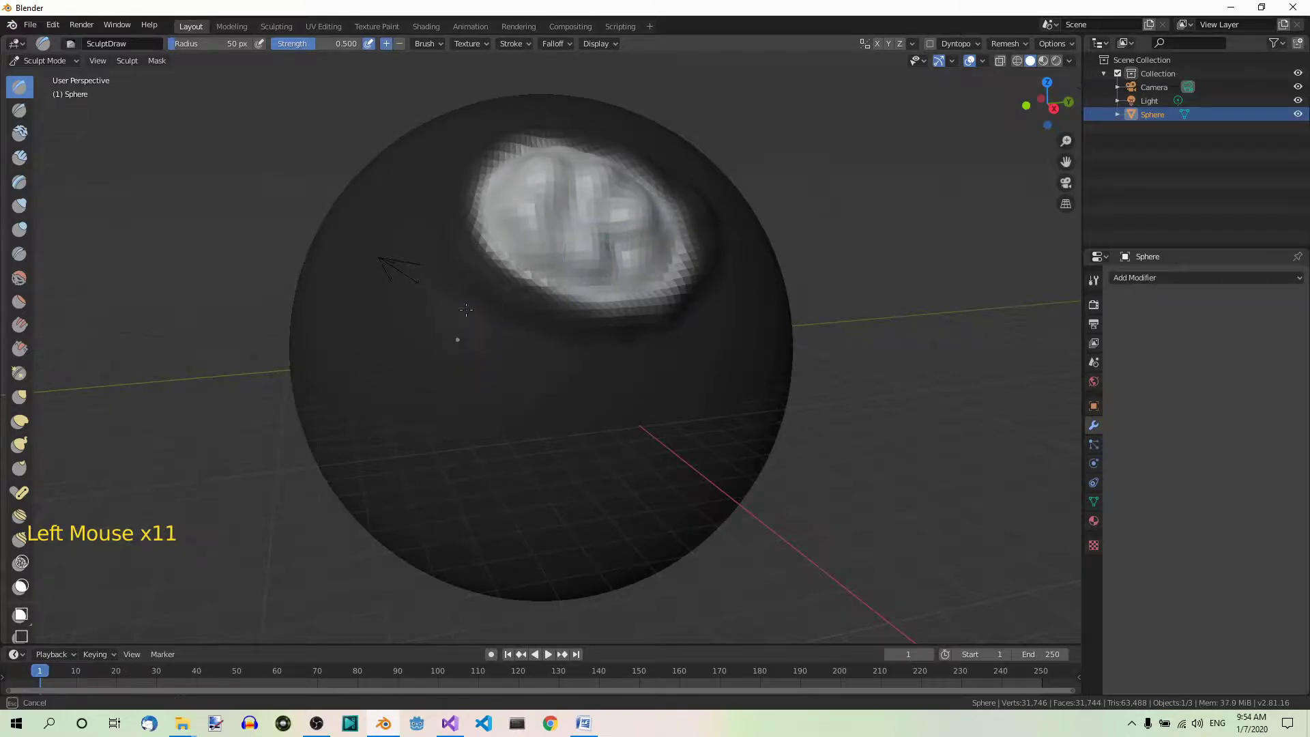
mouse_move(408, 211)
mouse_down()
mouse_move(468, 328)
mouse_move(608, 353)
mouse_move(535, 345)
mouse_up()
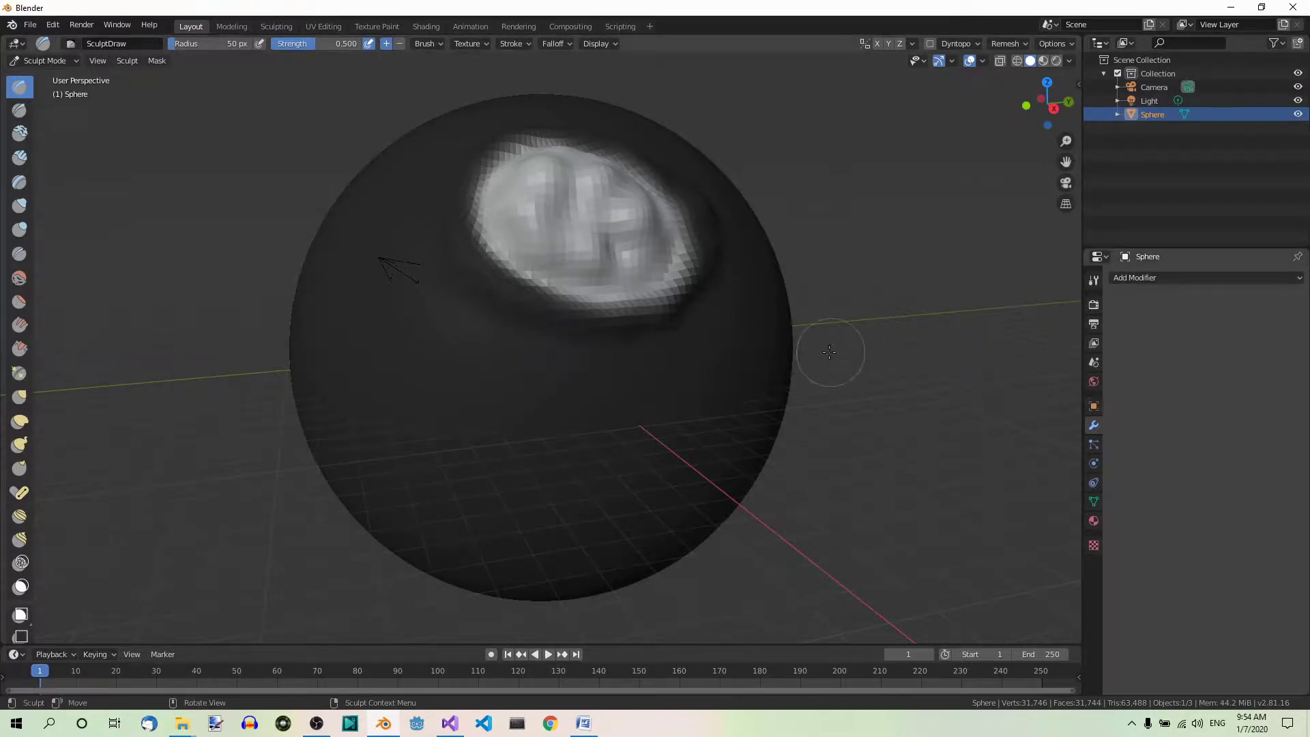
Step: Set the sculpt brush radius to 25 px
click(205, 43)
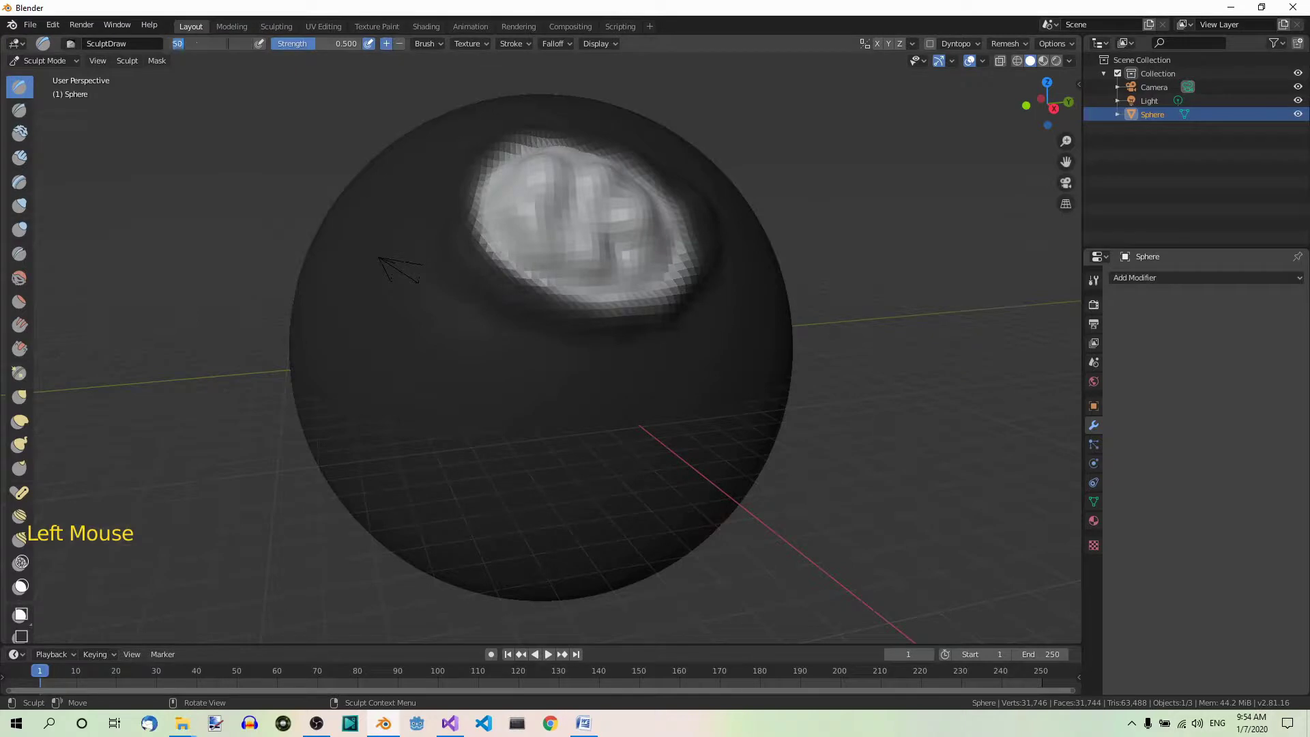
text(25)
key(Return)
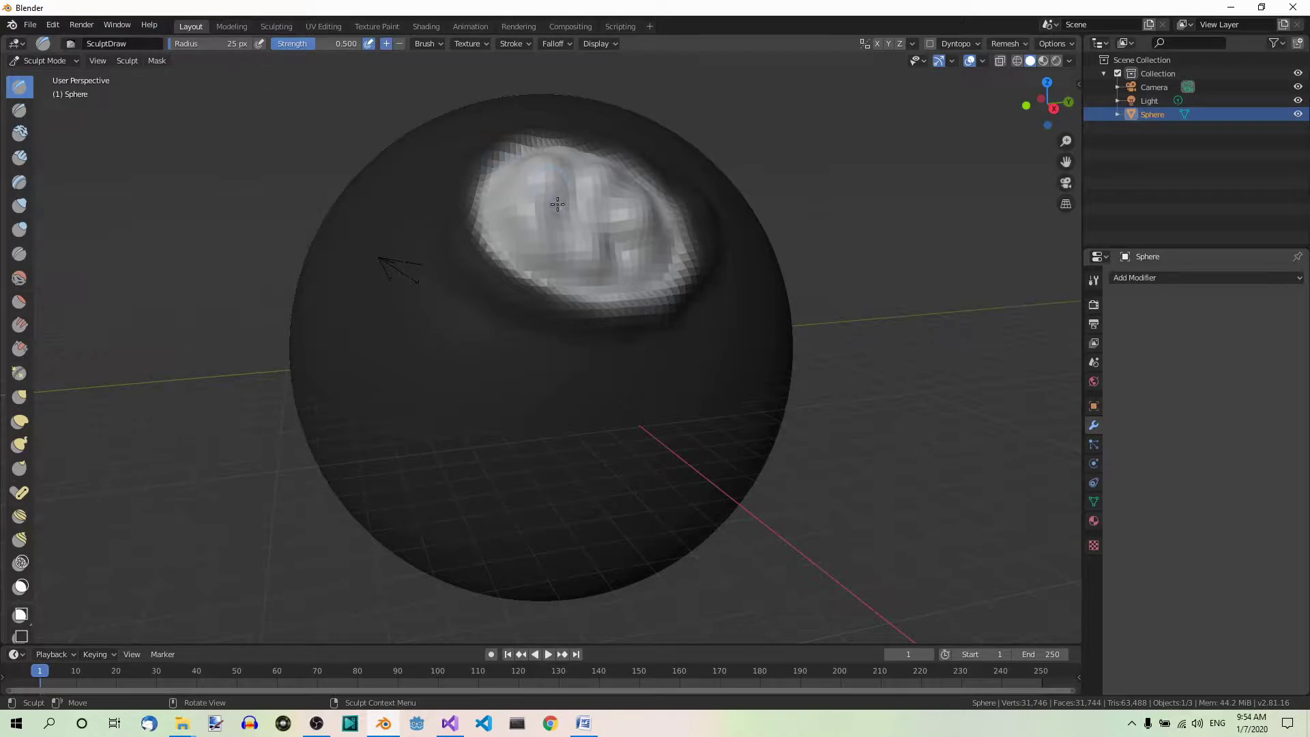
Step: Sculpt finer detail and a crease along the bump's edges
mouse_move(558, 204)
mouse_down()
mouse_move(605, 202)
mouse_move(592, 183)
mouse_move(633, 239)
mouse_move(682, 241)
mouse_up()
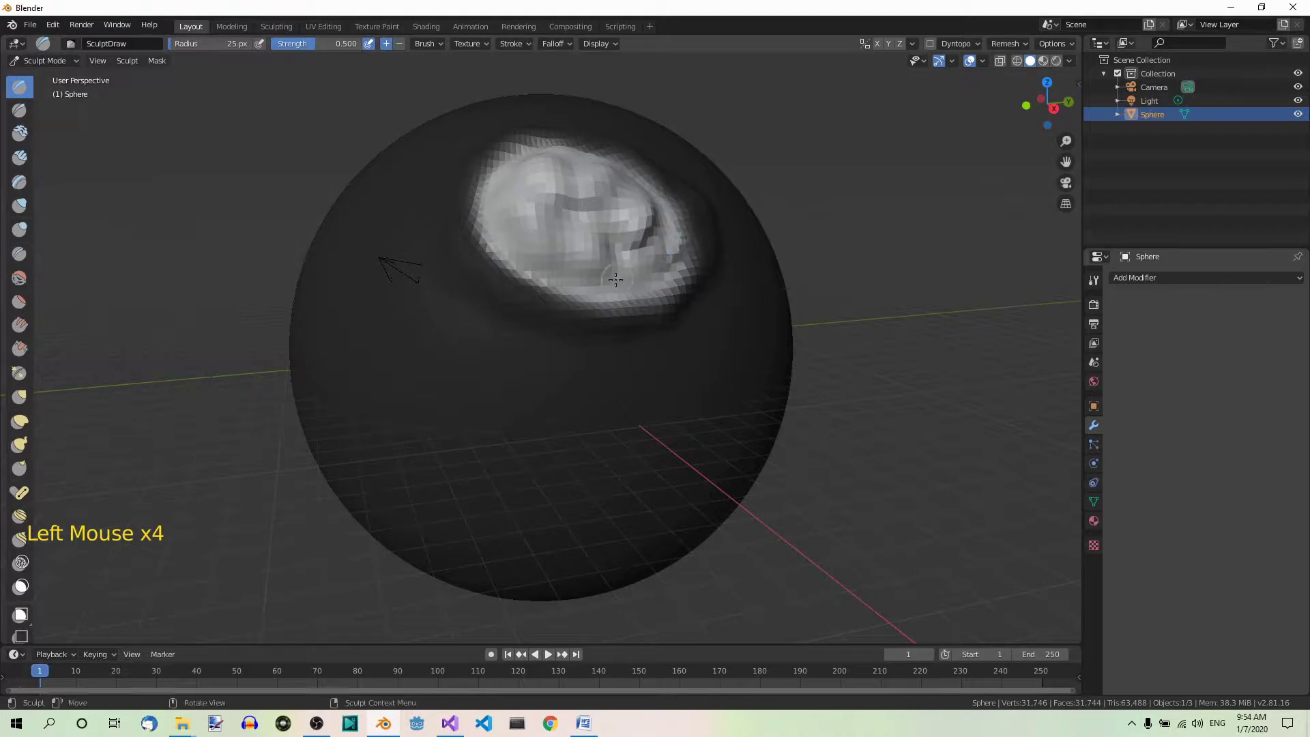
mouse_move(614, 280)
mouse_down()
mouse_move(567, 213)
mouse_move(554, 243)
mouse_move(645, 256)
mouse_up()
mouse_move(522, 236)
mouse_down()
mouse_move(502, 202)
mouse_move(494, 214)
mouse_move(526, 166)
mouse_move(494, 170)
mouse_move(493, 147)
mouse_move(545, 233)
mouse_move(568, 197)
mouse_move(590, 202)
mouse_move(547, 154)
mouse_move(603, 160)
mouse_move(543, 148)
mouse_move(601, 210)
mouse_move(628, 191)
mouse_move(588, 222)
mouse_move(554, 219)
mouse_up()
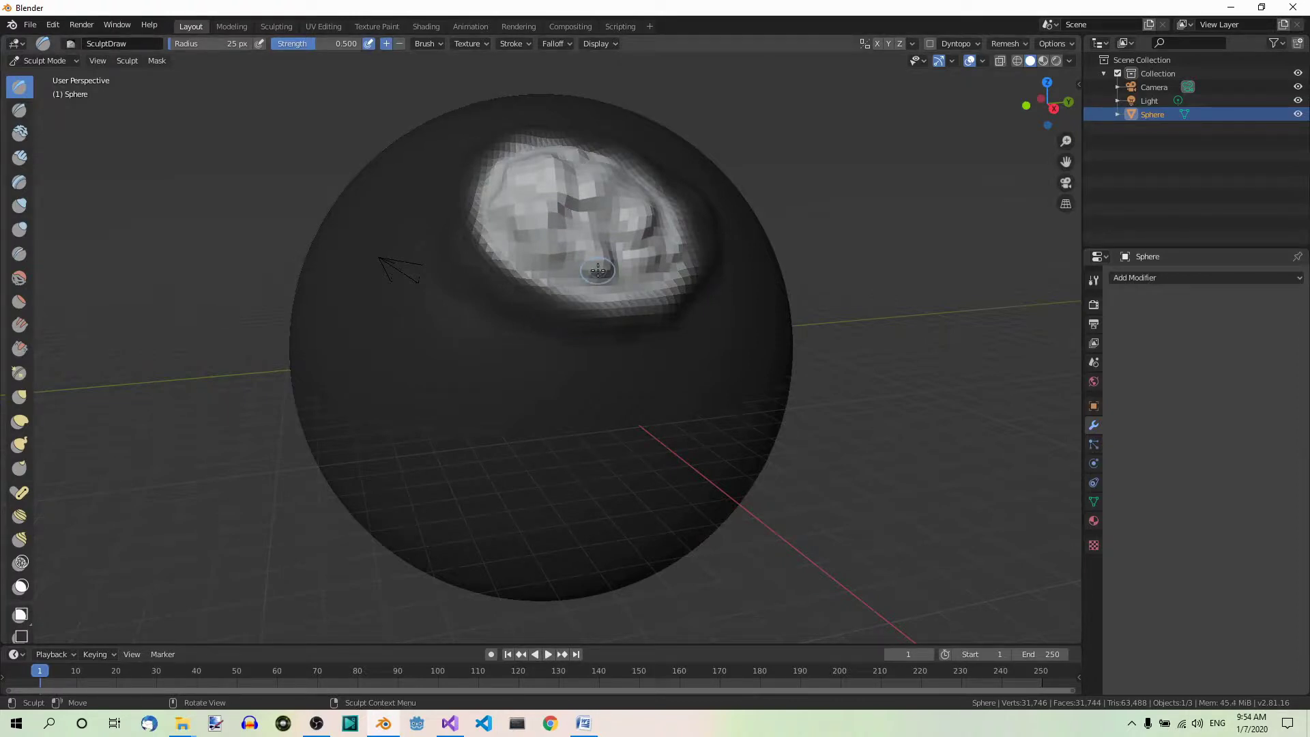
drag(598, 271, 598, 302)
Step: Clear the mask with Alt+M and Mask > Clear Mask, then orbit to inspect the mountains
key(alt+m)
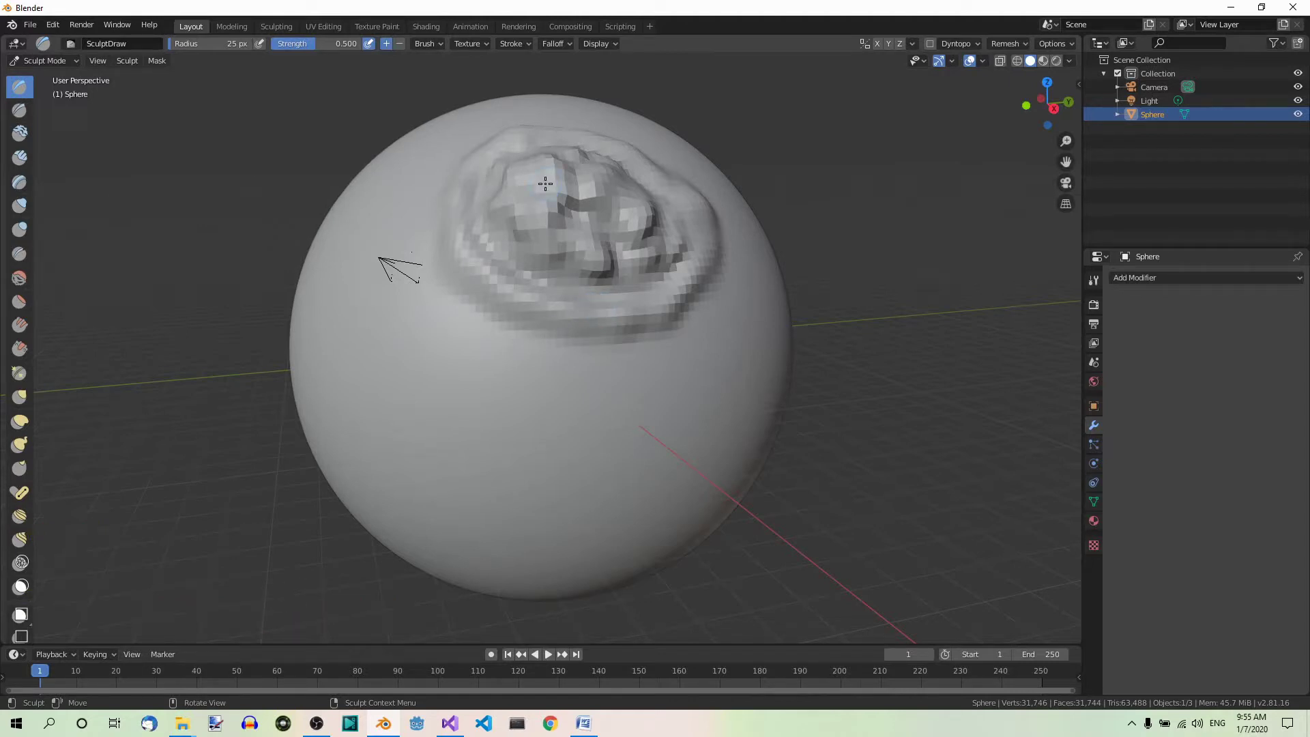
click(157, 61)
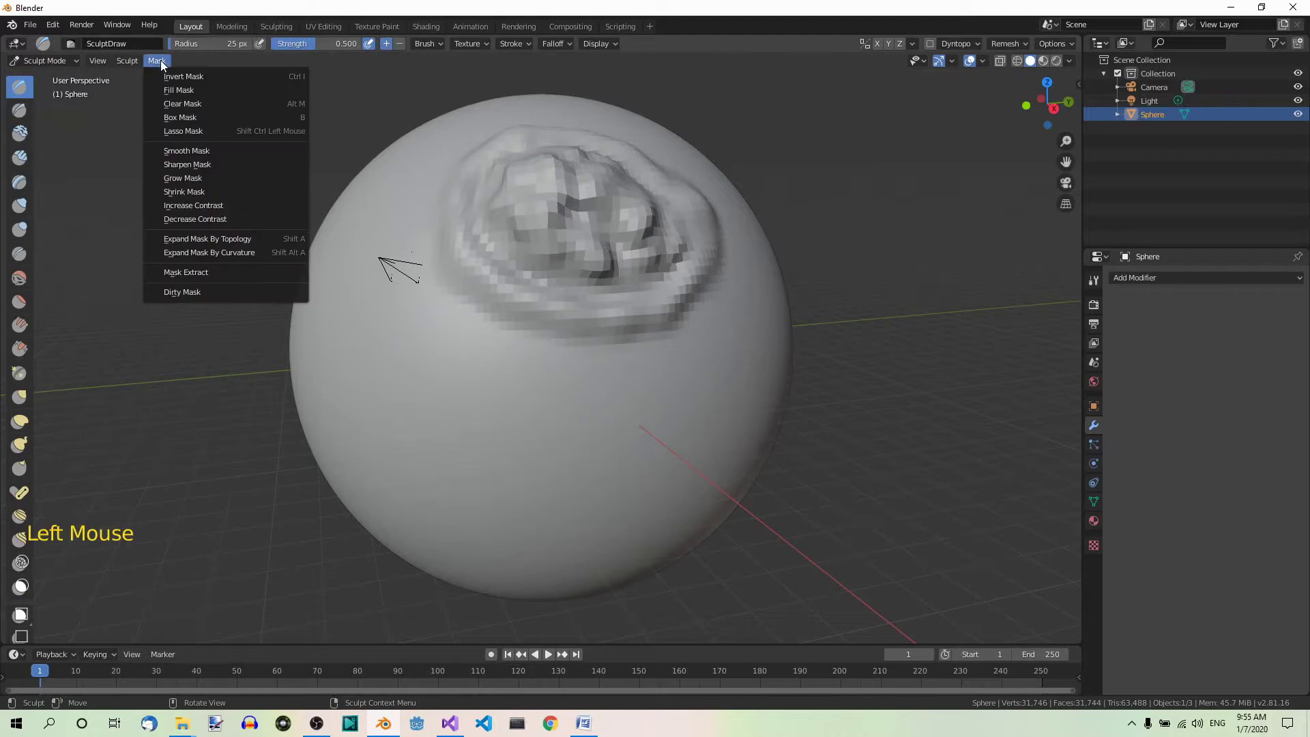
click(189, 105)
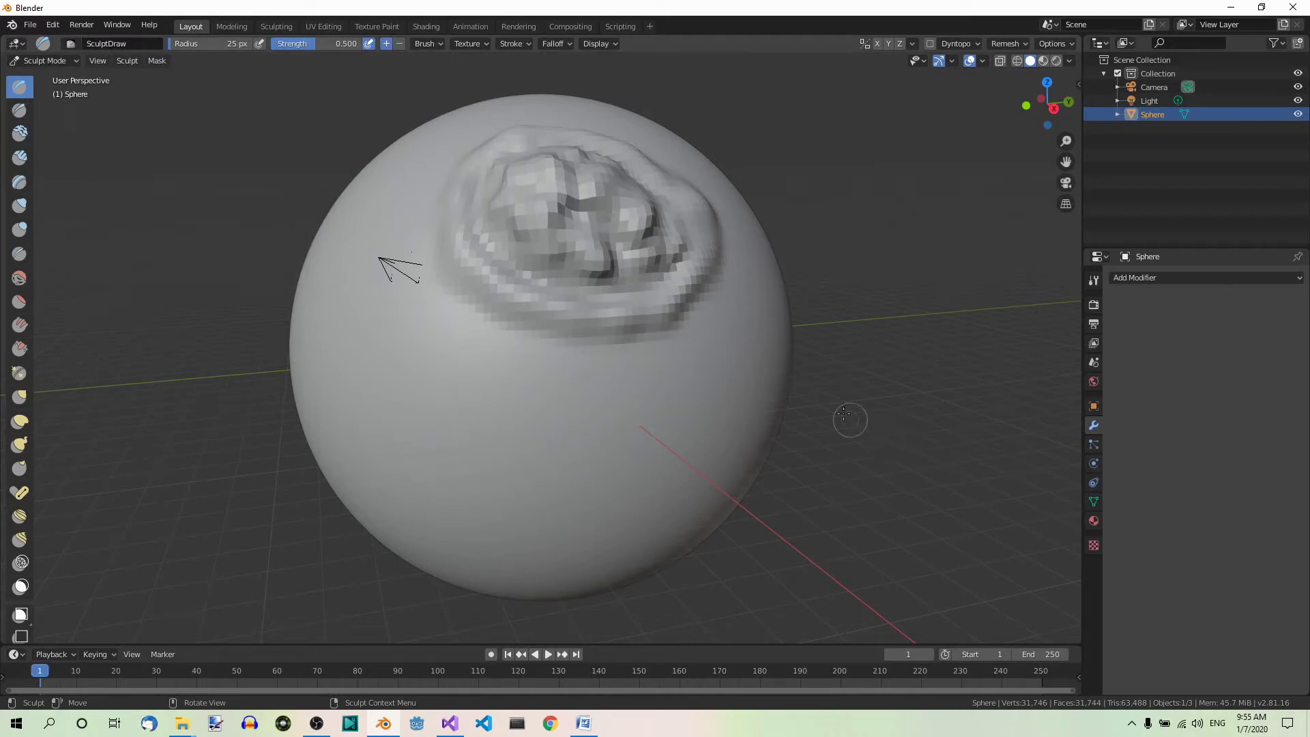
mouse_move(734, 359)
middle_down()
mouse_move(856, 390)
mouse_move(731, 316)
mouse_move(682, 339)
mouse_move(702, 385)
mouse_move(743, 357)
mouse_move(700, 319)
middle_up()
scroll(743, 326, down, 2)
scroll(740, 331, up, 2)
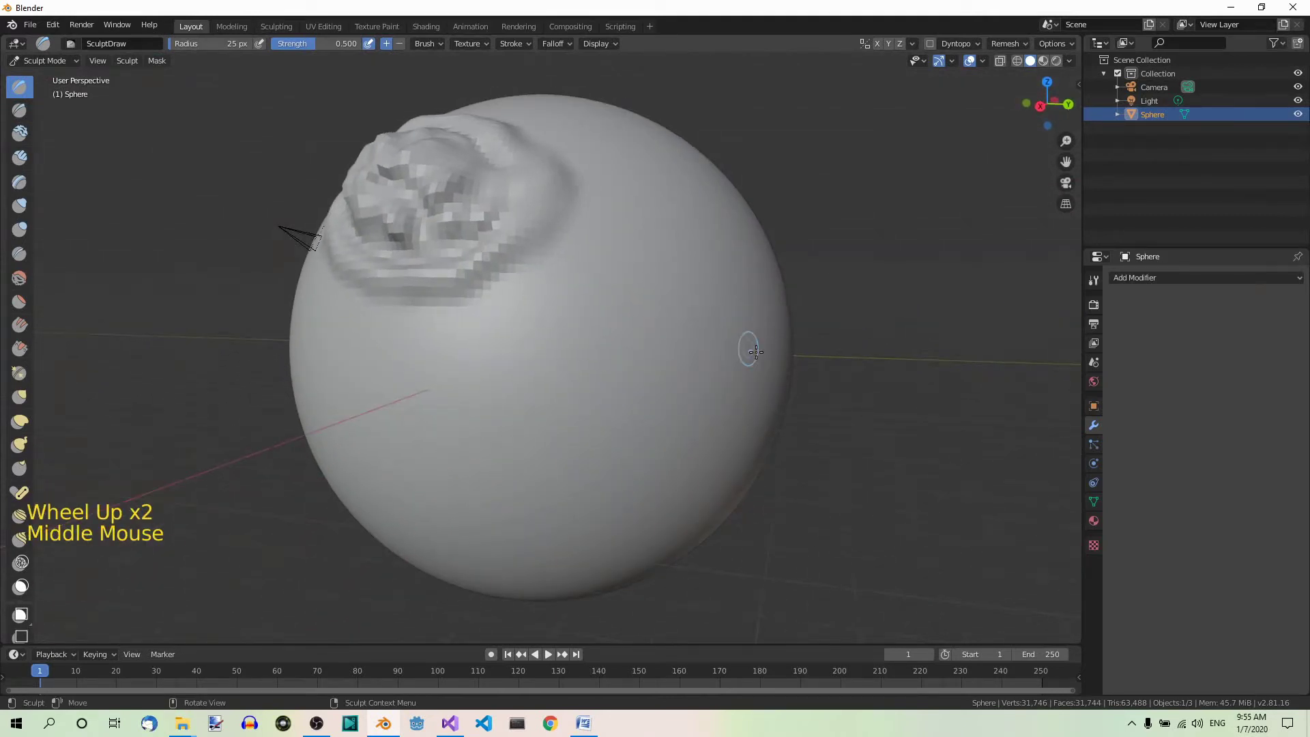